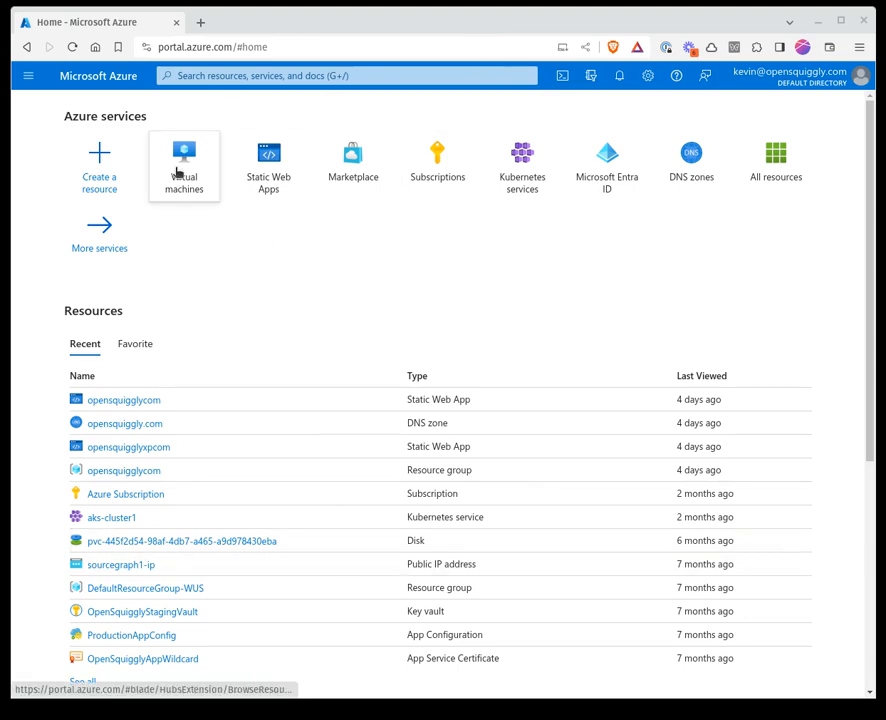
Find the Virtual machines service and start creating a new Azure virtual machine
click(196, 72)
text(virtual)
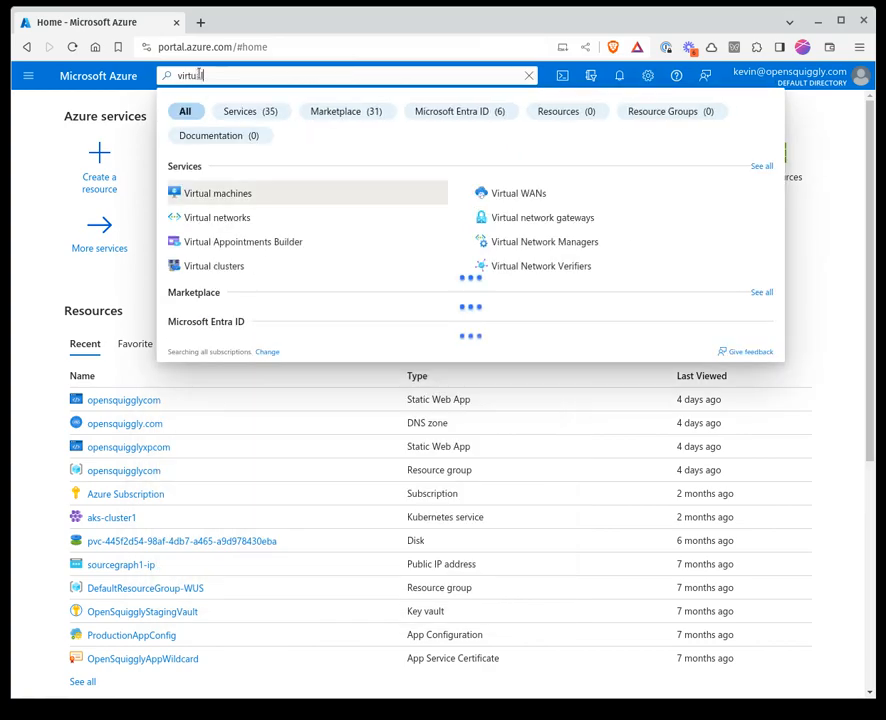
click(204, 196)
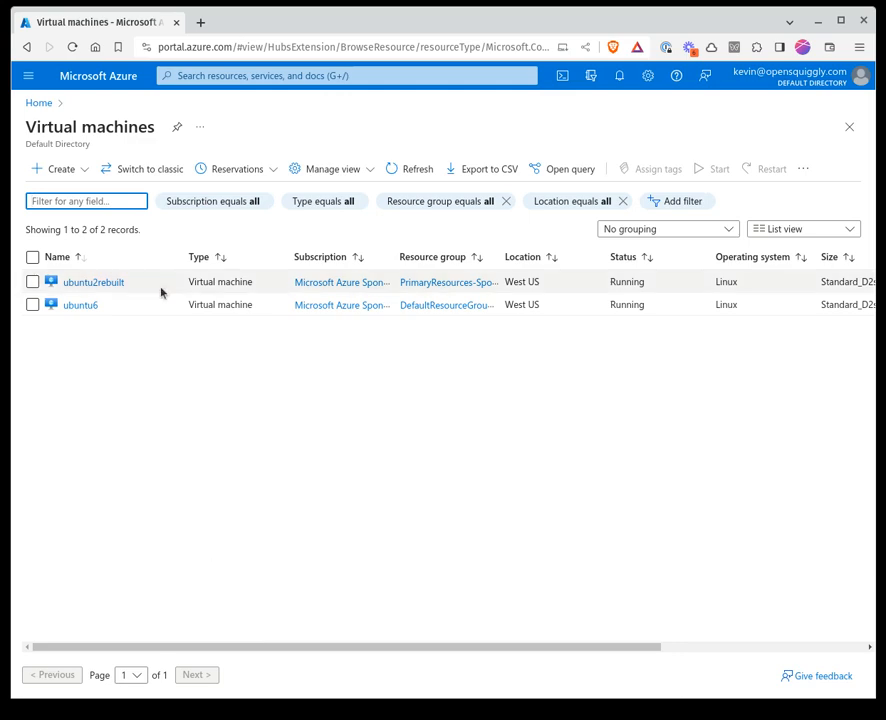
click(85, 172)
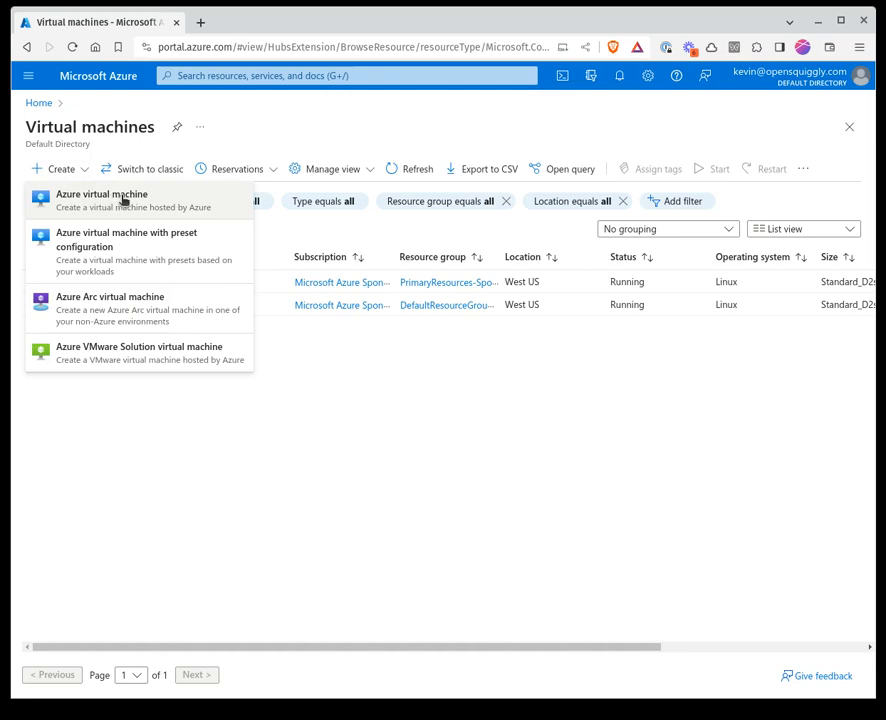
click(122, 199)
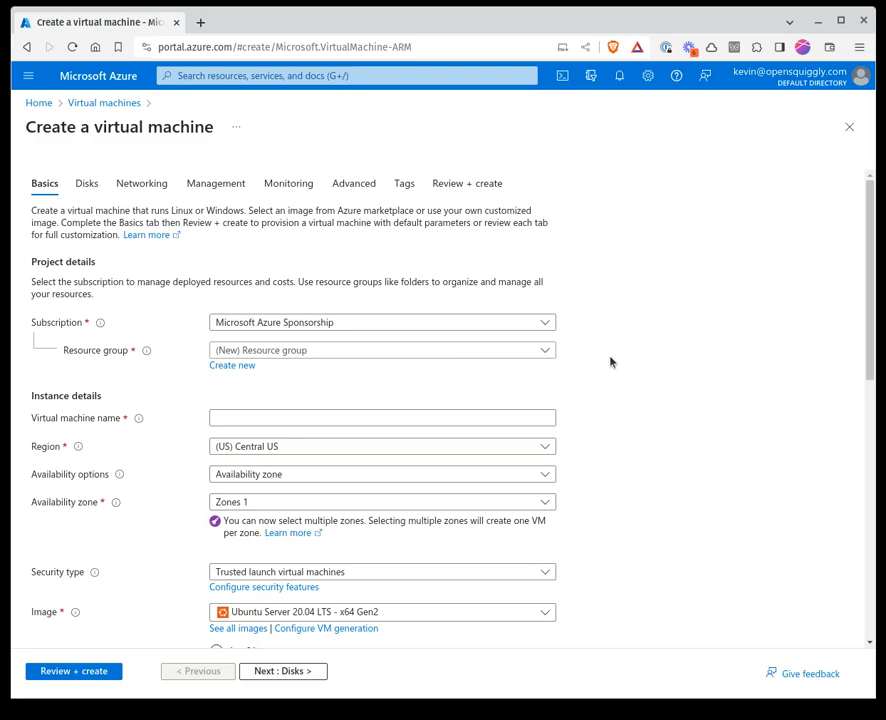
Assign the virtual machine to the DefaultResourceGroup-WUS resource group and name it opensquigglyvm8
click(503, 352)
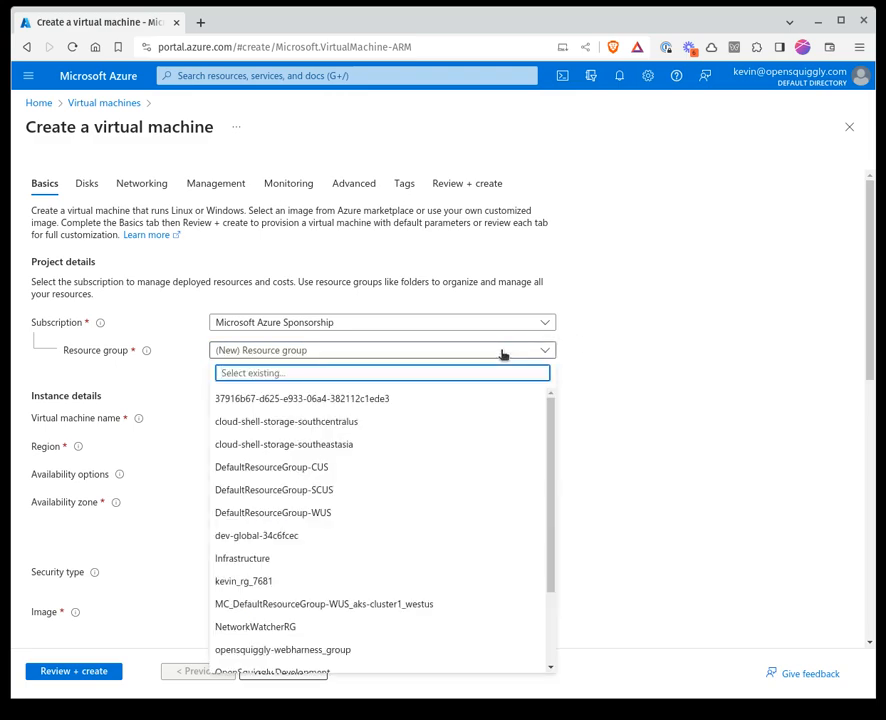
click(314, 518)
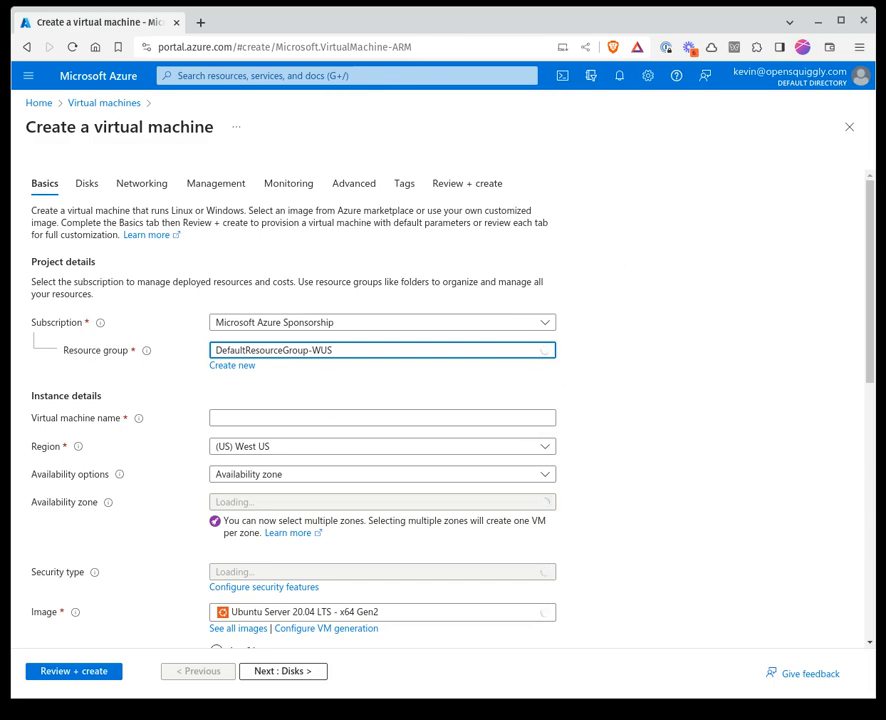
click(240, 416)
text(open)
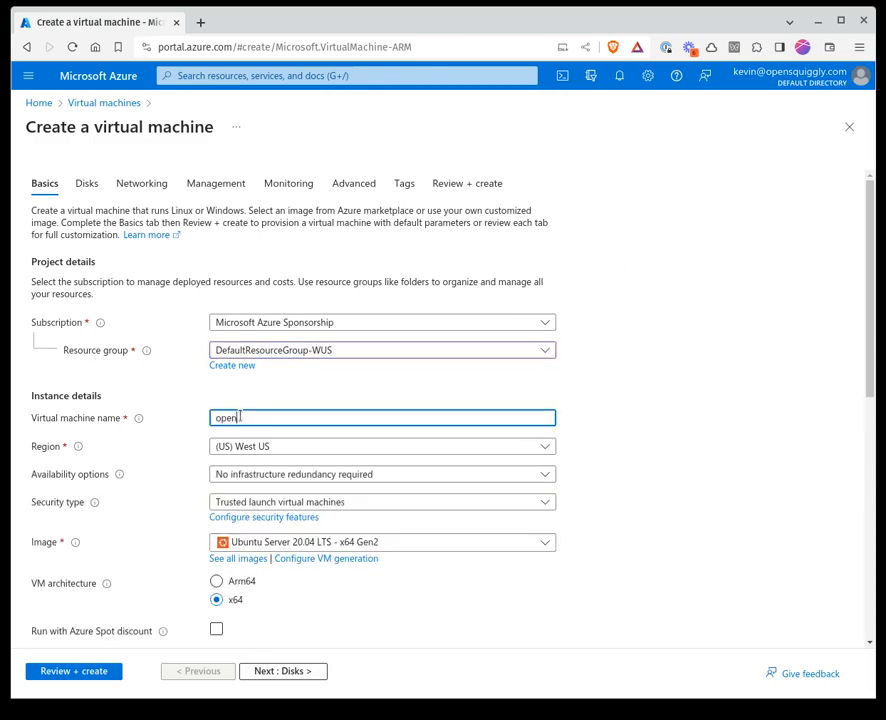
text(squigglyvm)
text(78)
key(BackSpace)
key(BackSpace)
text(8)
click(644, 418)
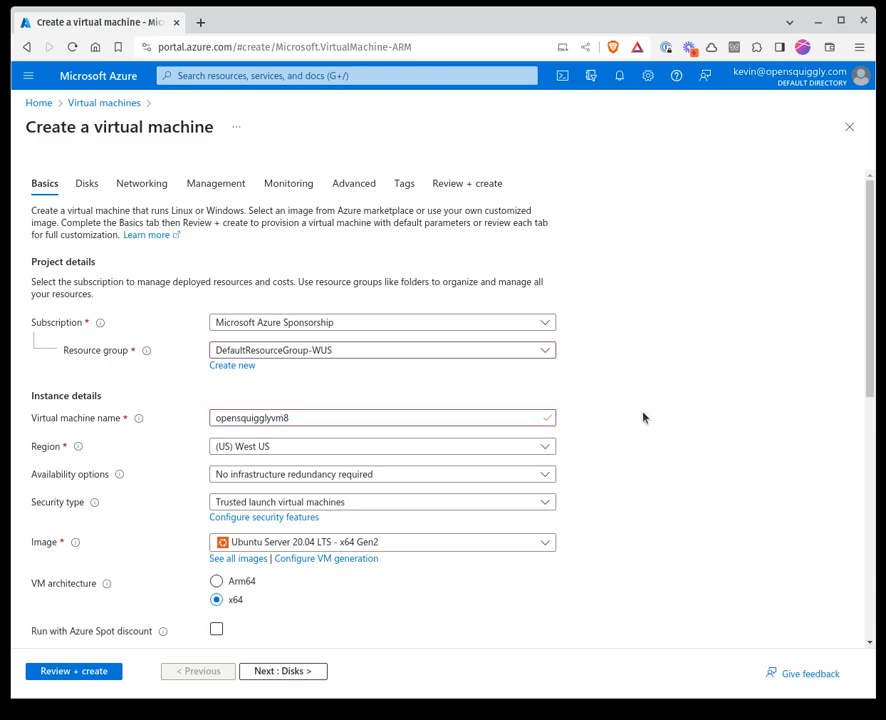
click(316, 477)
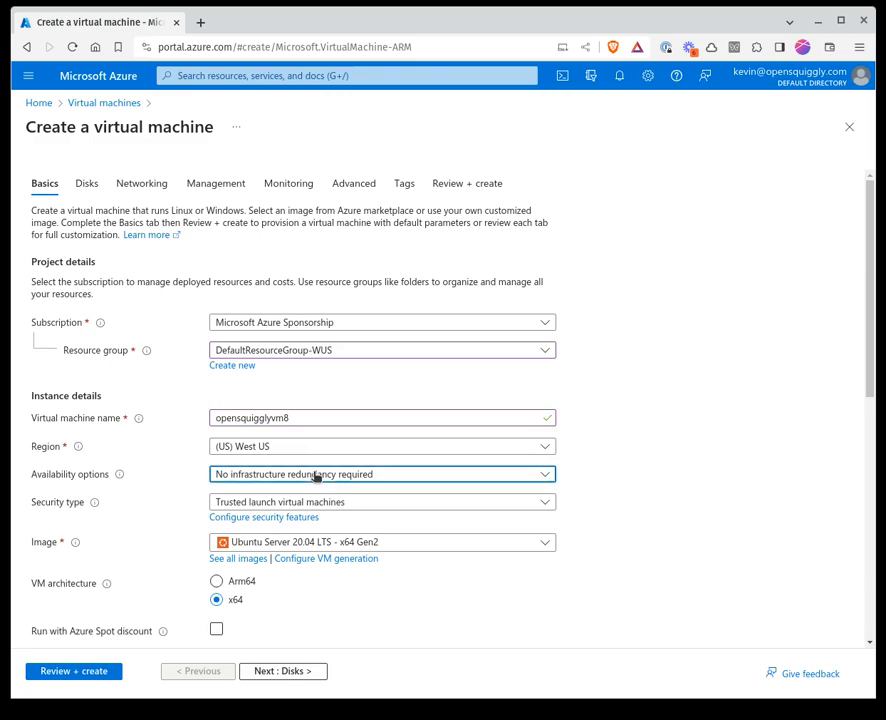
click(316, 477)
click(354, 548)
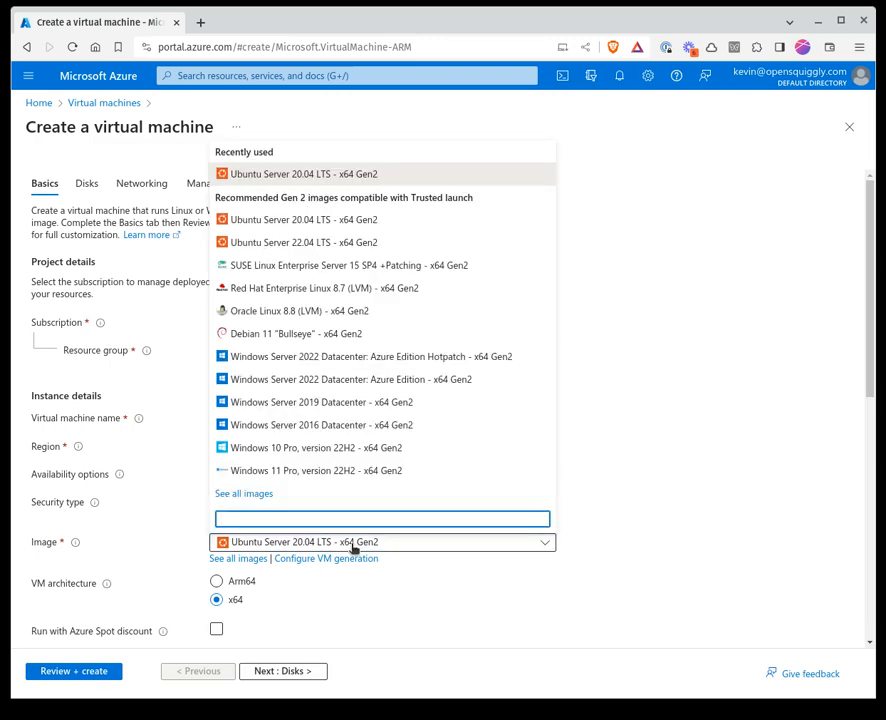
click(479, 603)
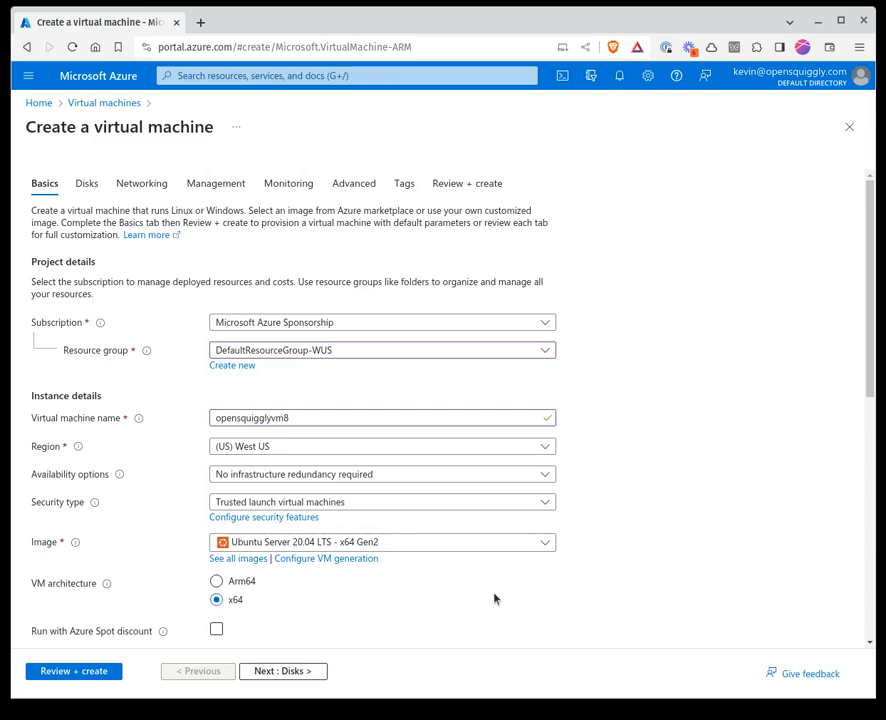
Set the virtual machine size to Standard_D2s_v3 with 2 vcpus and 8 GiB memory
scroll(494, 599, down, 3)
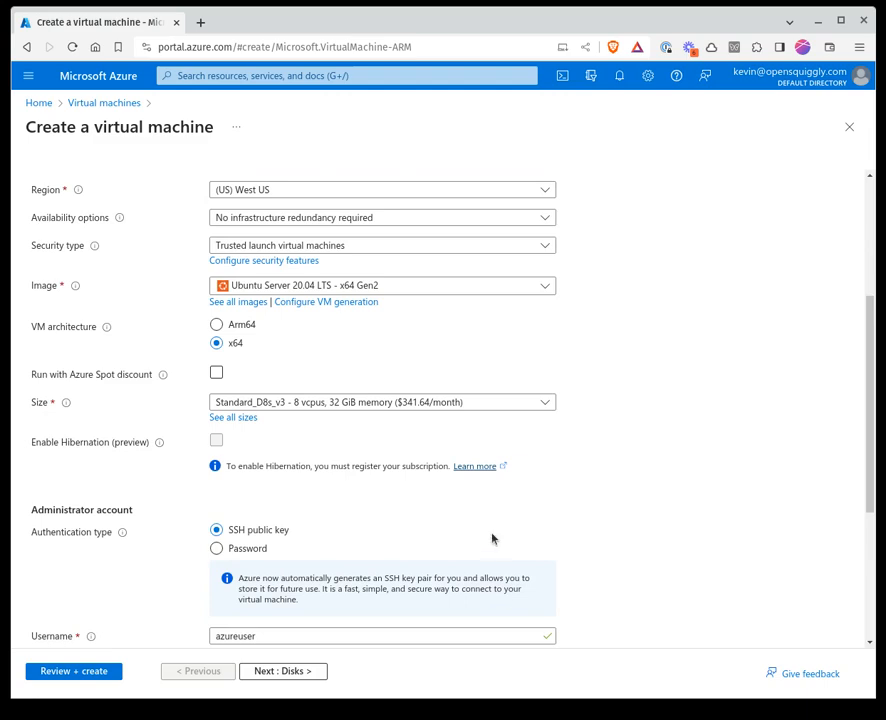
click(479, 405)
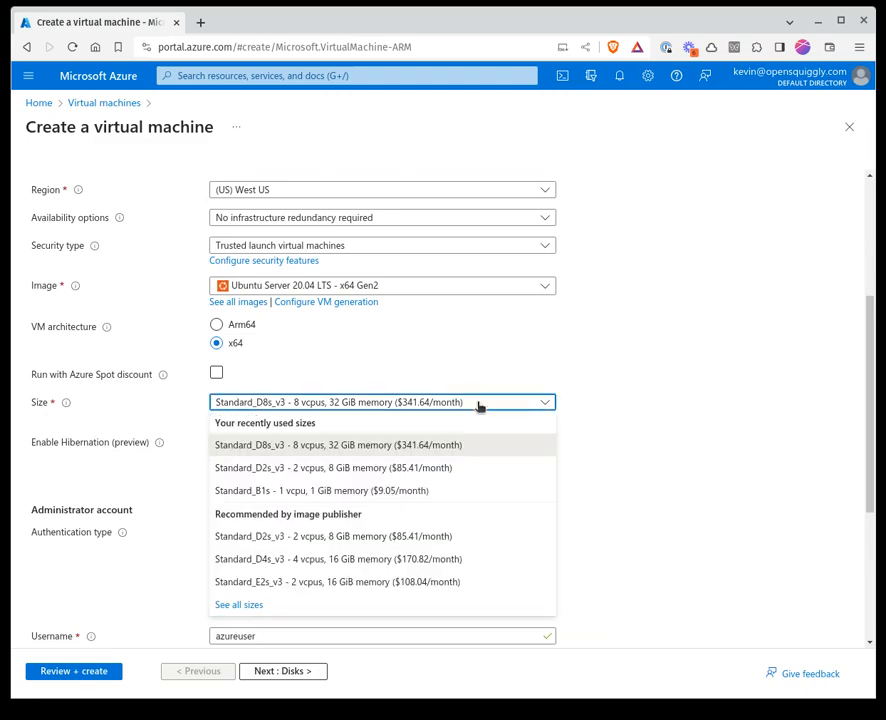
click(326, 468)
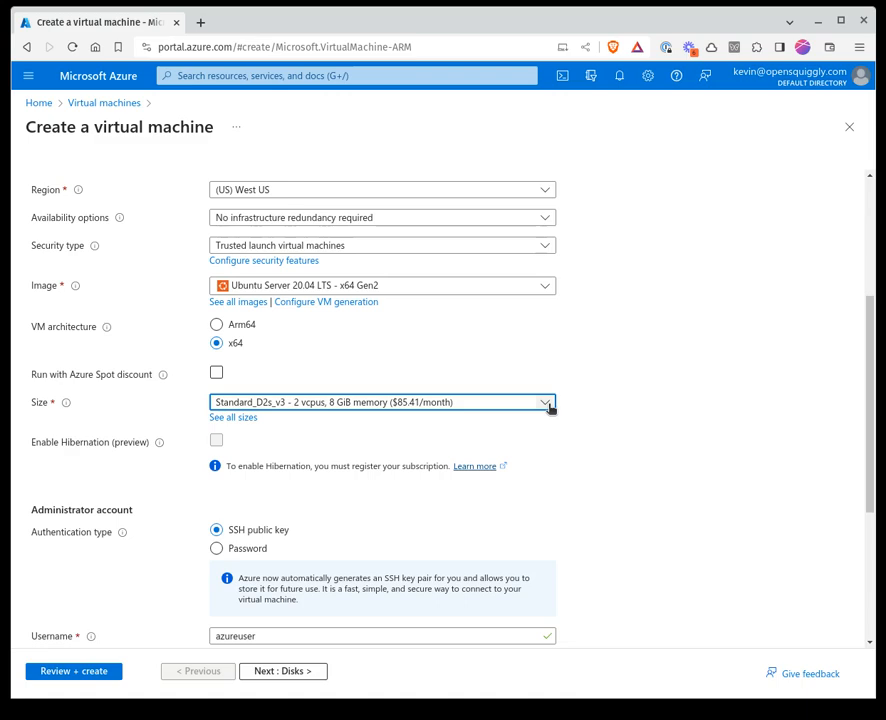
Review the administrator account settings, including the username and the available SSH public key sources
scroll(647, 398, down, 1)
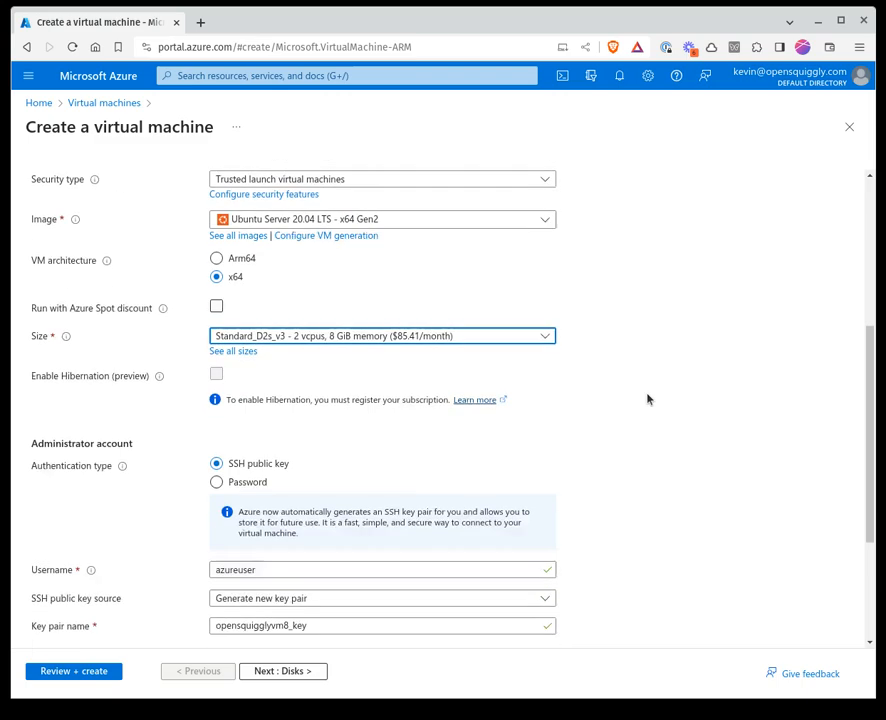
scroll(647, 399, down, 1)
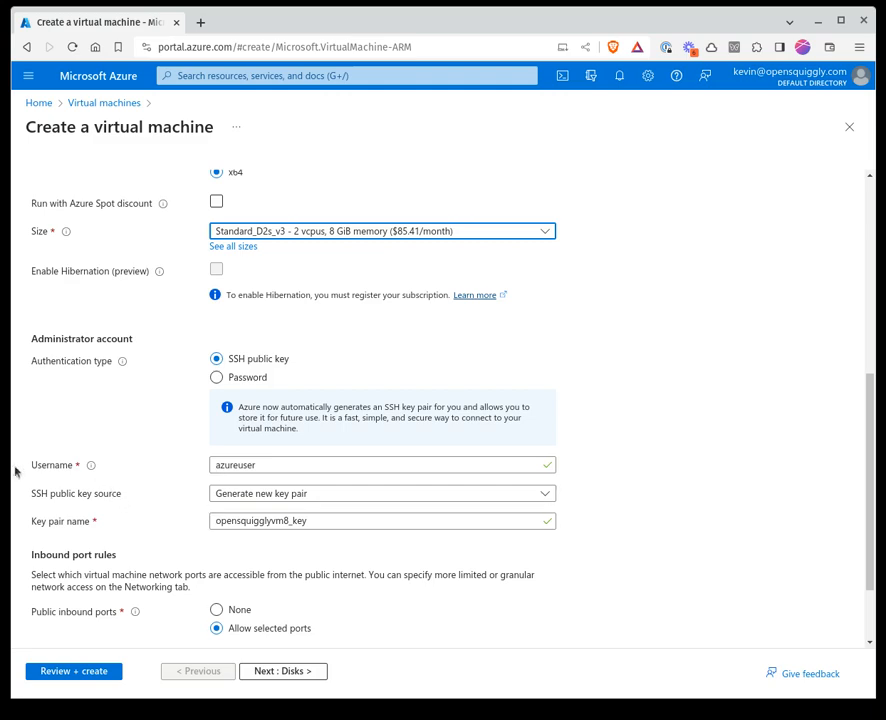
click(240, 465)
drag(262, 466, 177, 464)
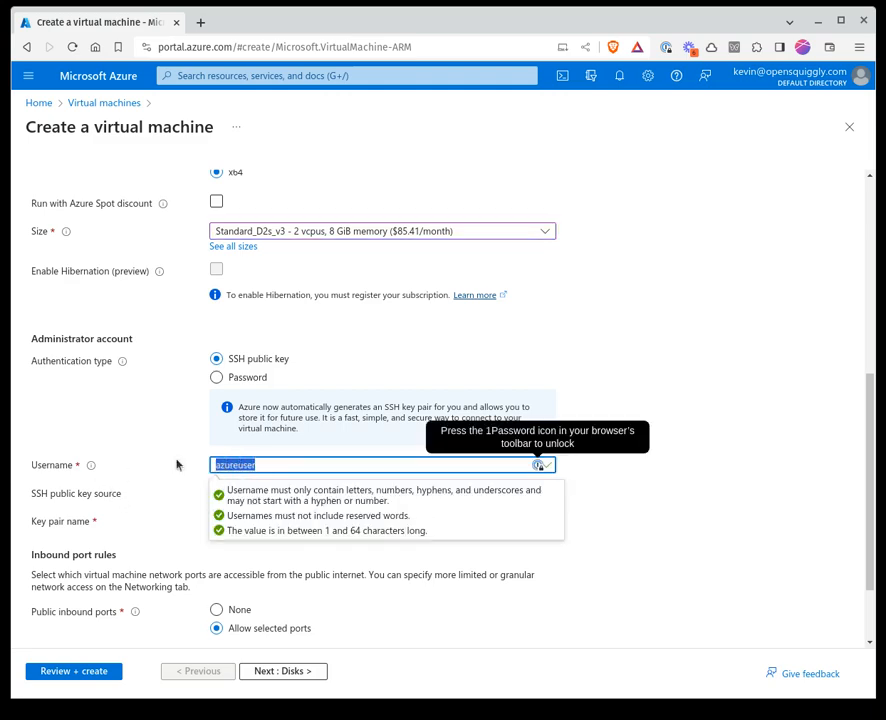
click(157, 417)
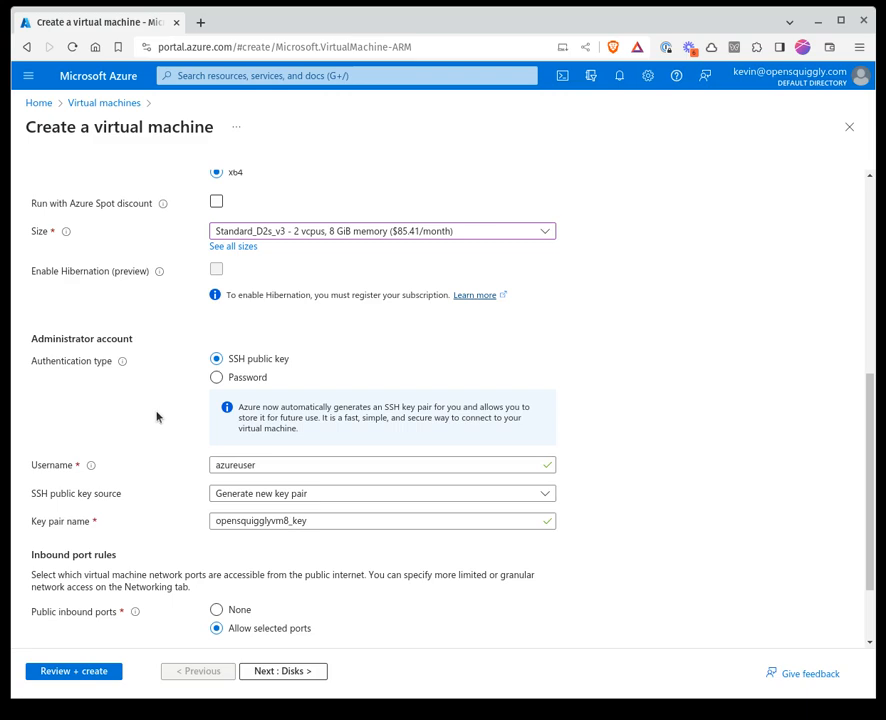
click(253, 464)
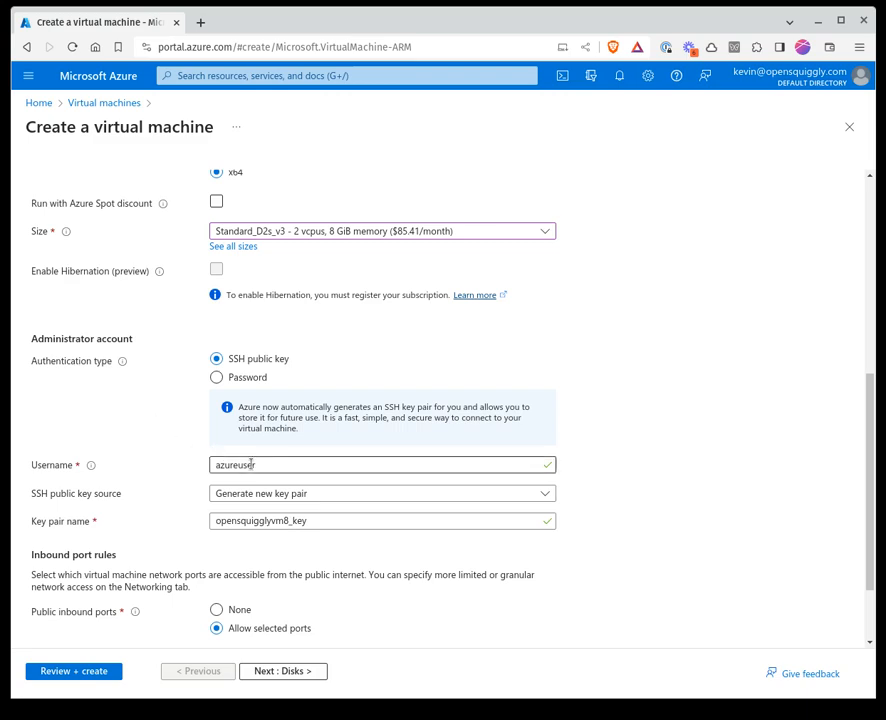
click(157, 408)
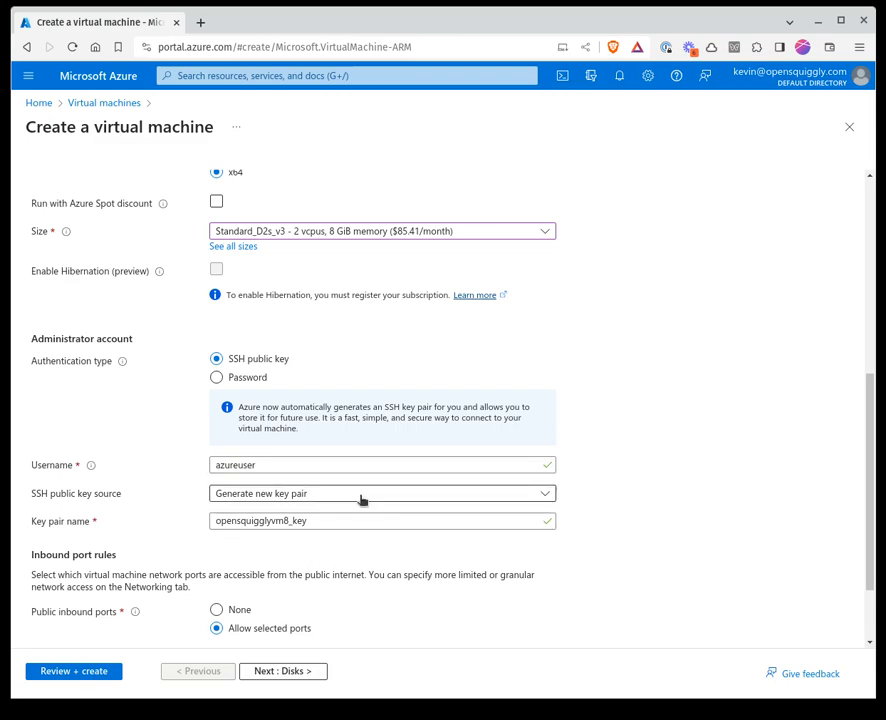
click(280, 497)
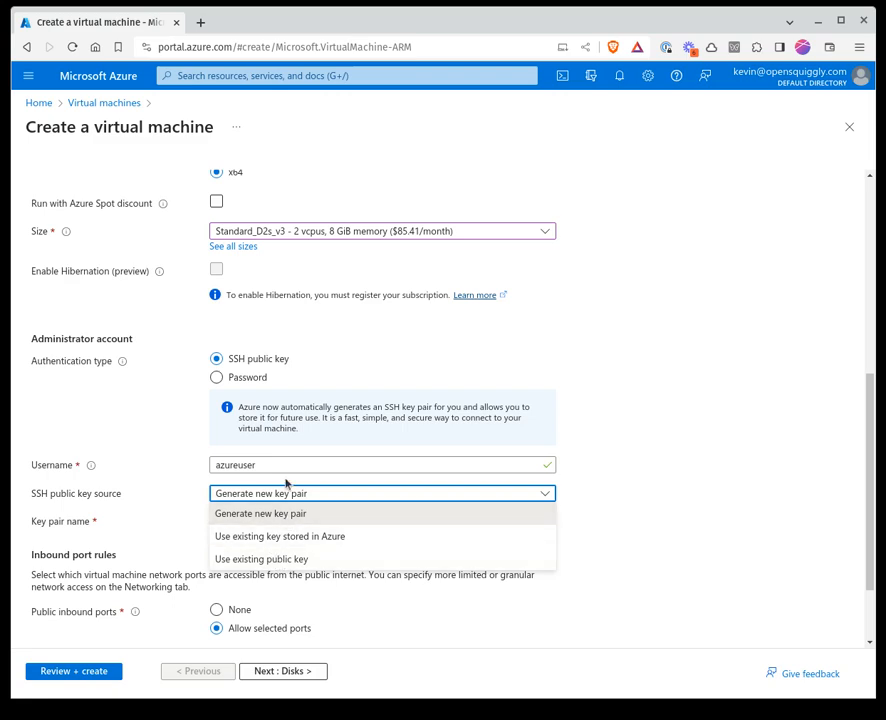
click(151, 459)
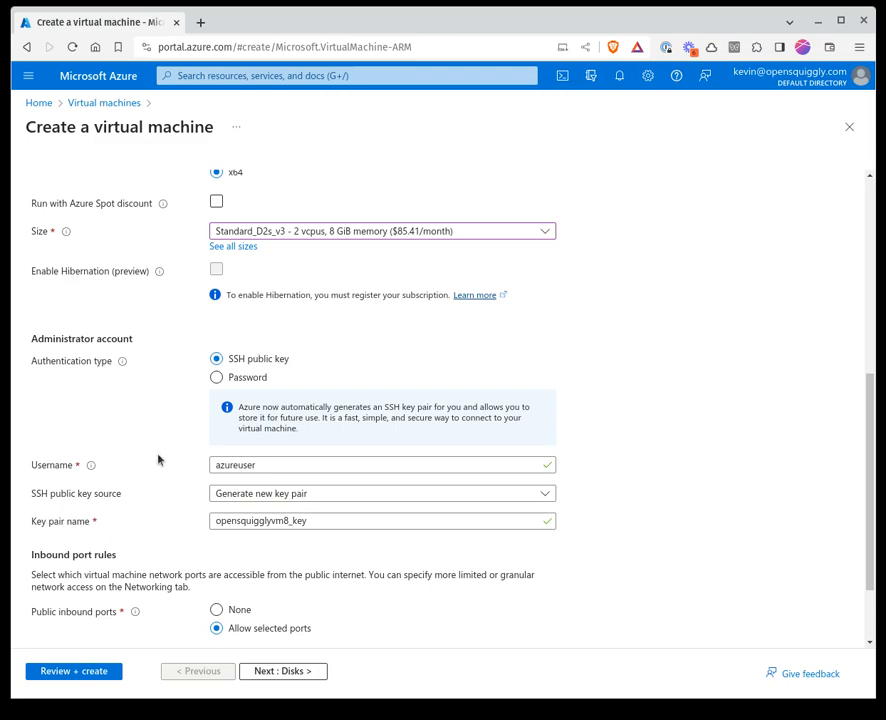
Allow HTTP (80) and HTTPS (443) as public inbound ports in addition to SSH (22)
scroll(158, 455, down, 2)
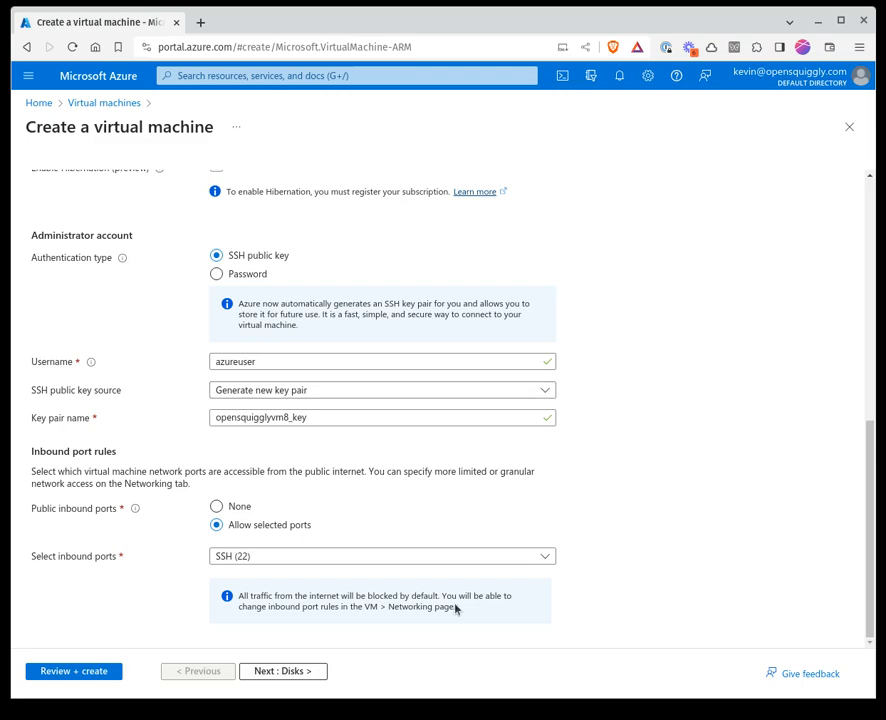
click(338, 559)
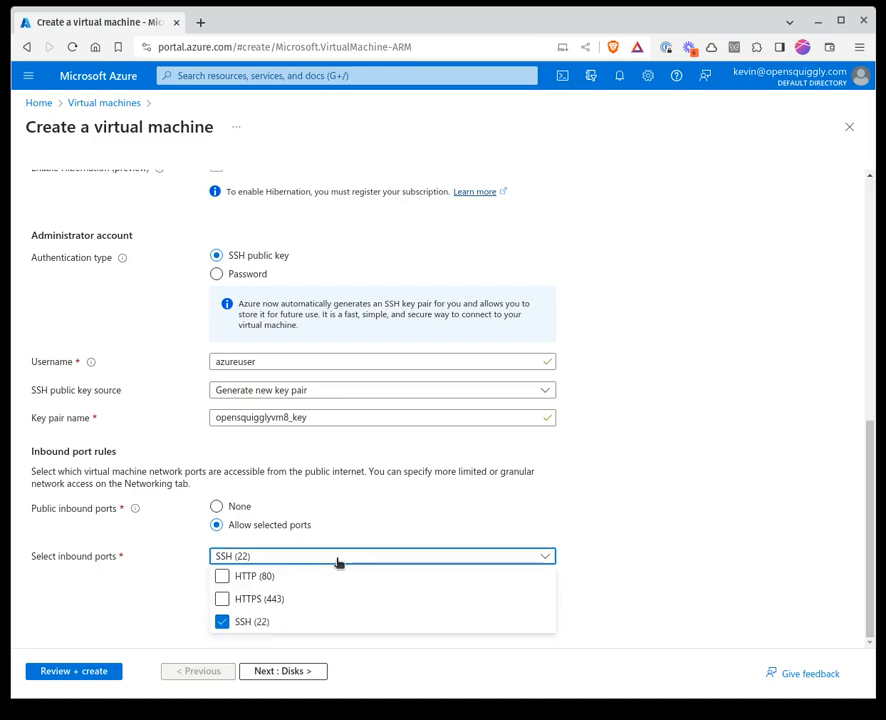
click(222, 579)
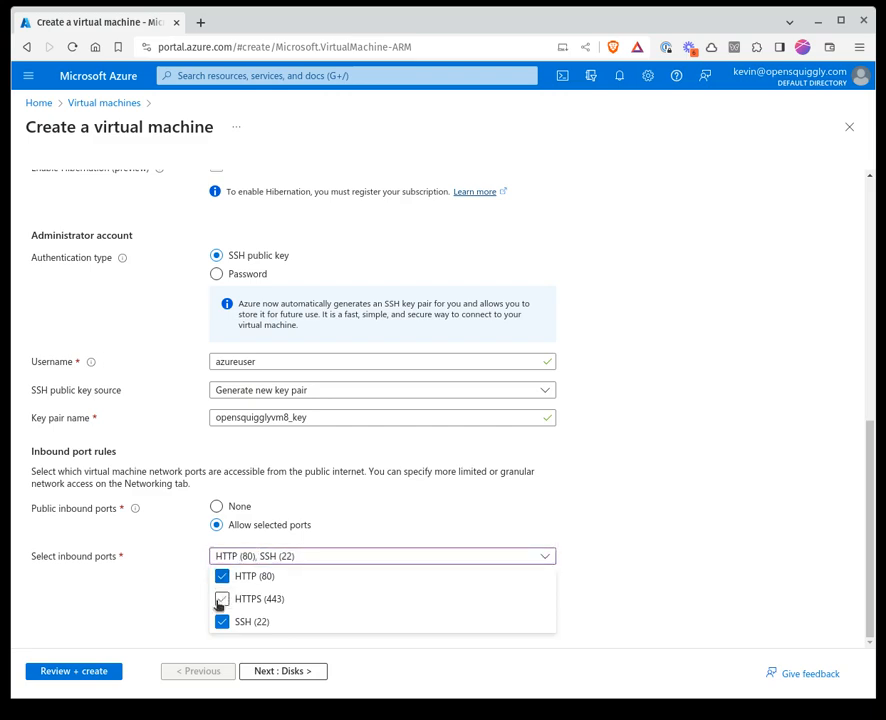
click(222, 599)
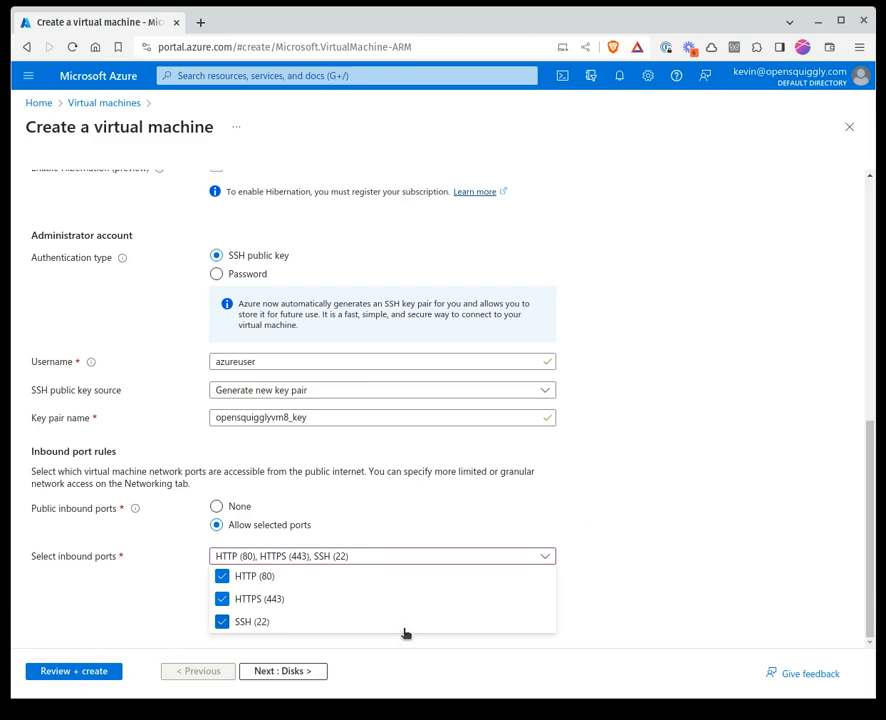
click(720, 489)
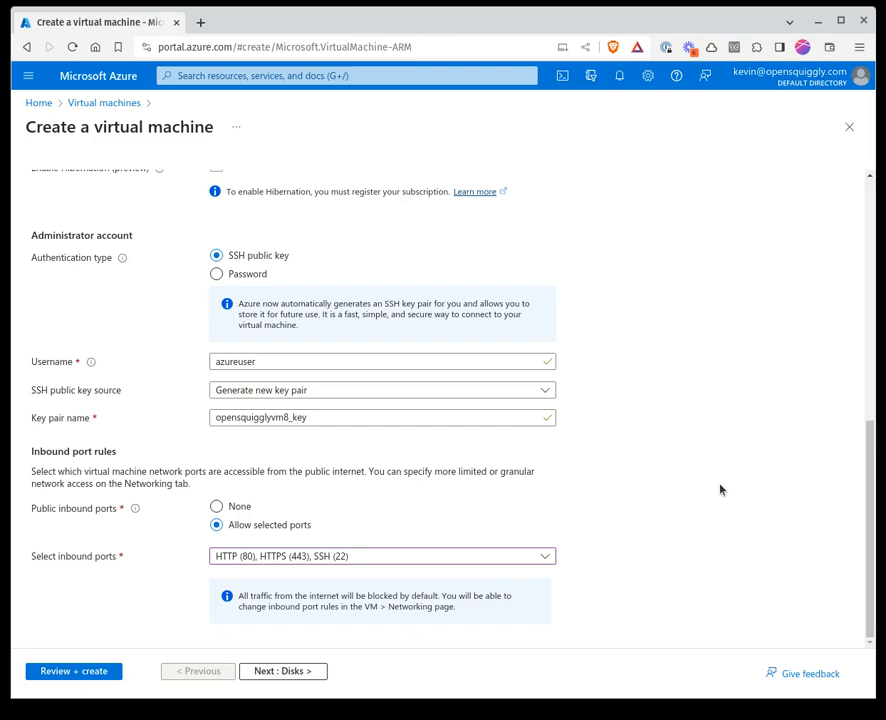
Proceed to the disk settings and choose the image default (30 GiB) as the OS disk size
click(270, 671)
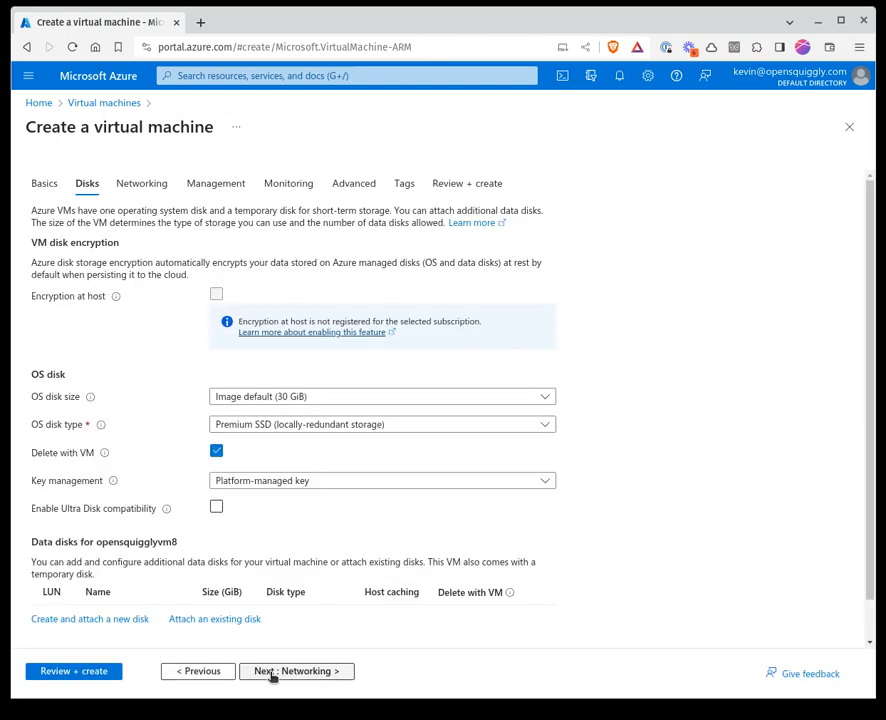
click(377, 398)
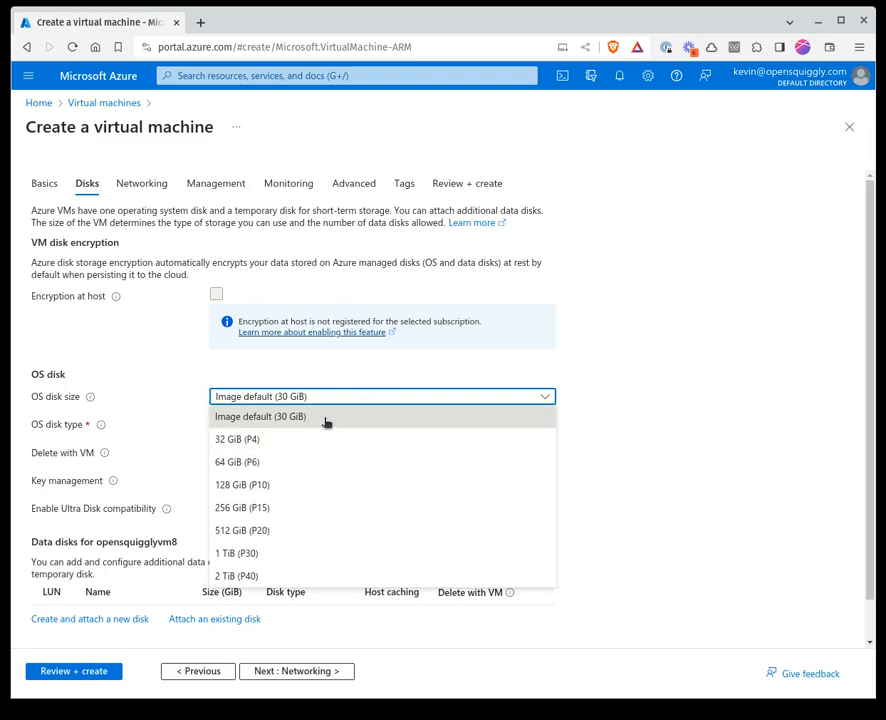
click(326, 420)
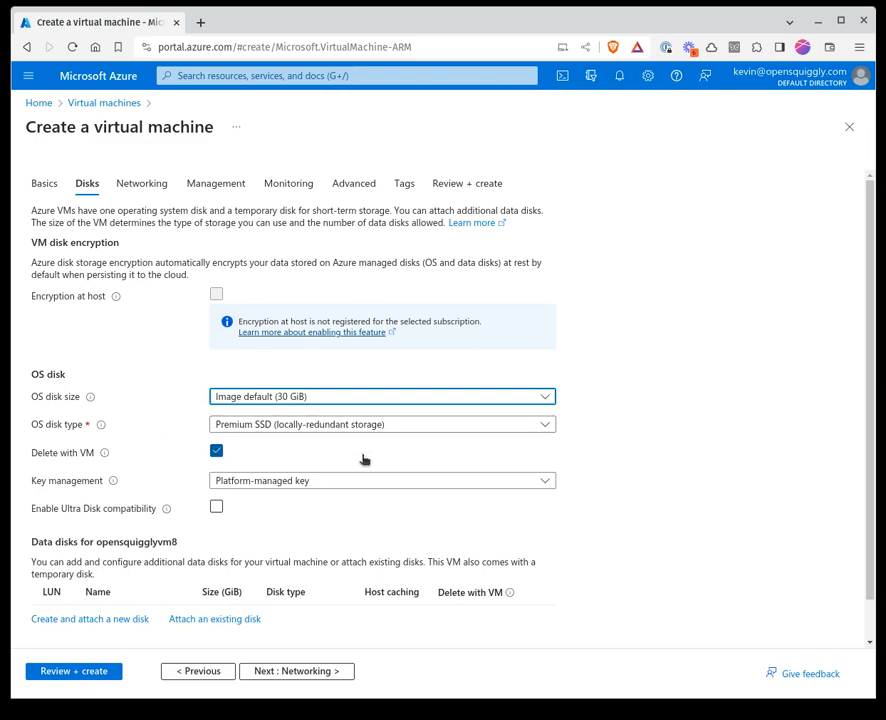
scroll(364, 459, down, 1)
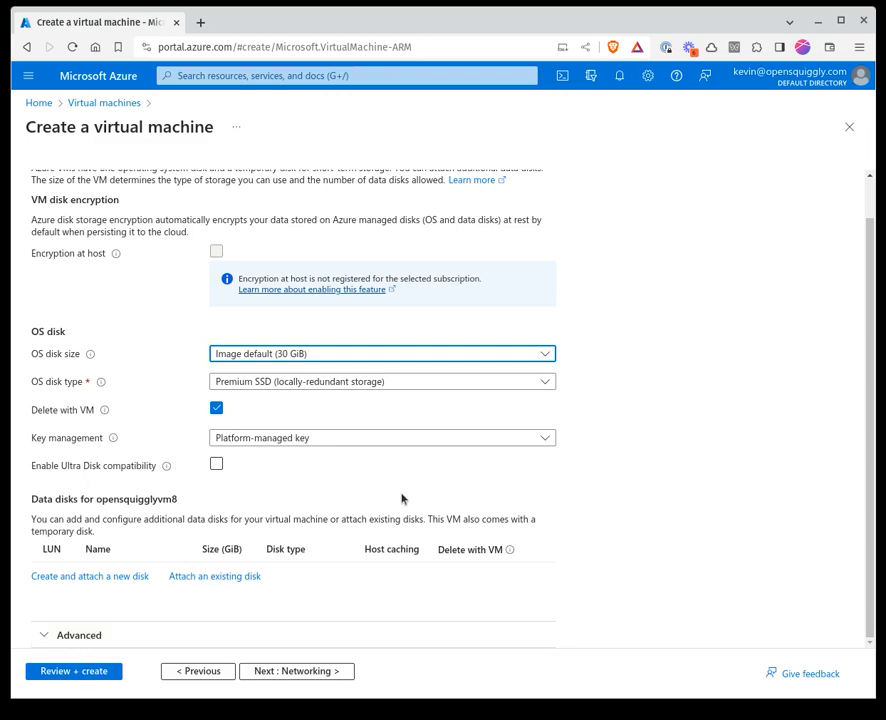
scroll(402, 498, up, 2)
scroll(402, 498, down, 2)
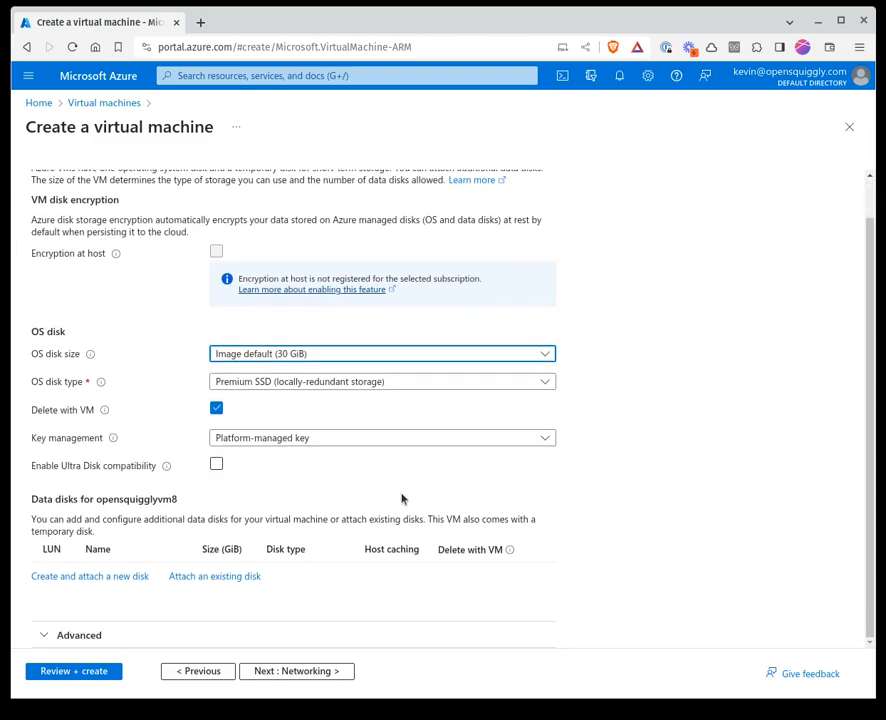
Proceed to the networking settings and review the network interface, inbound port and load balancing options
click(320, 672)
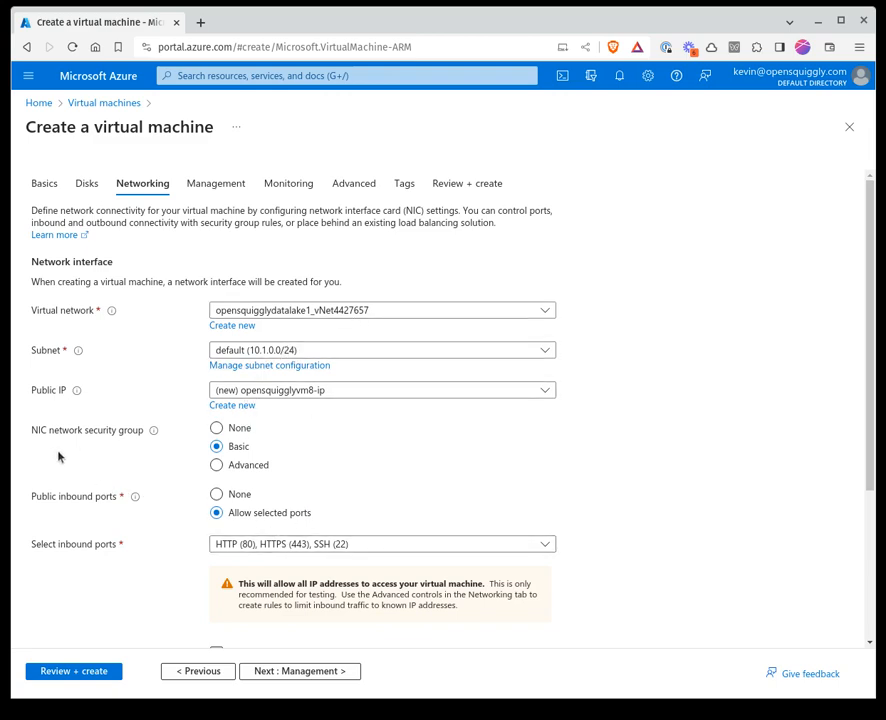
scroll(455, 533, down, 2)
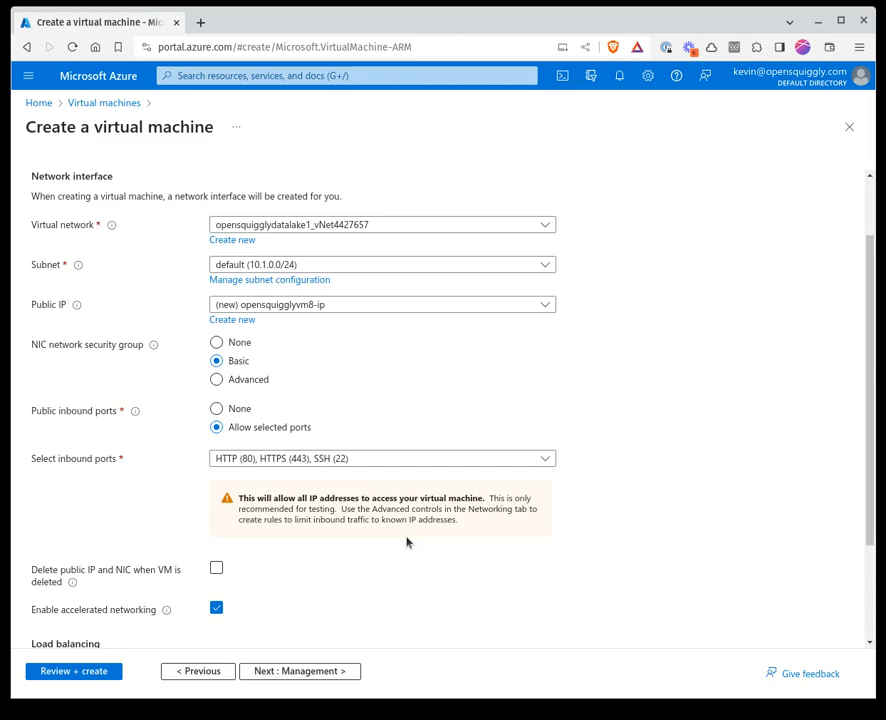
scroll(407, 542, down, 3)
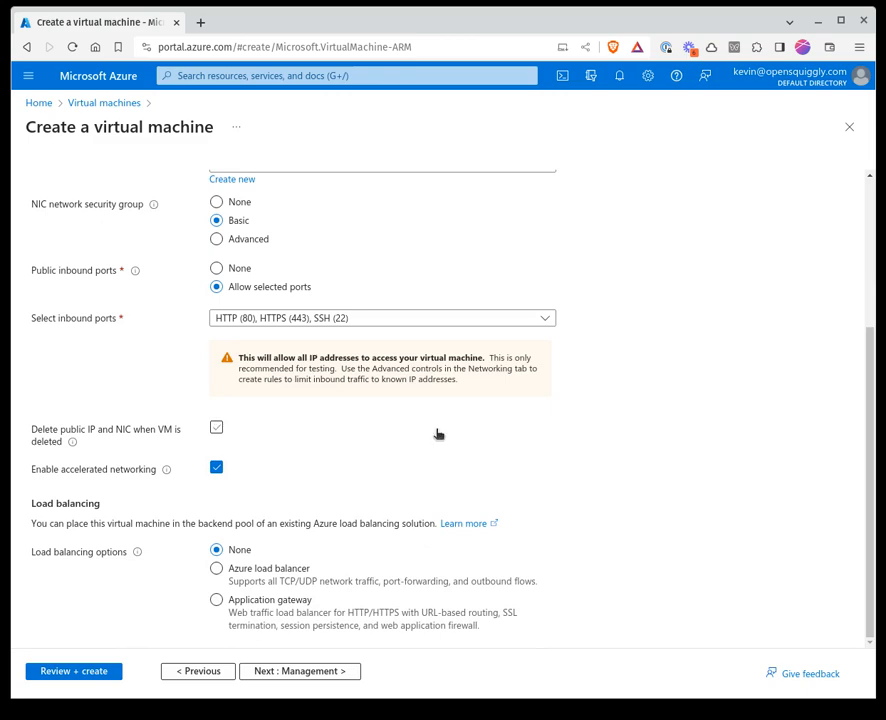
Validate the virtual machine configuration and review its summary, from pricing and basics through disks, networking, management, monitoring and advanced settings
click(92, 671)
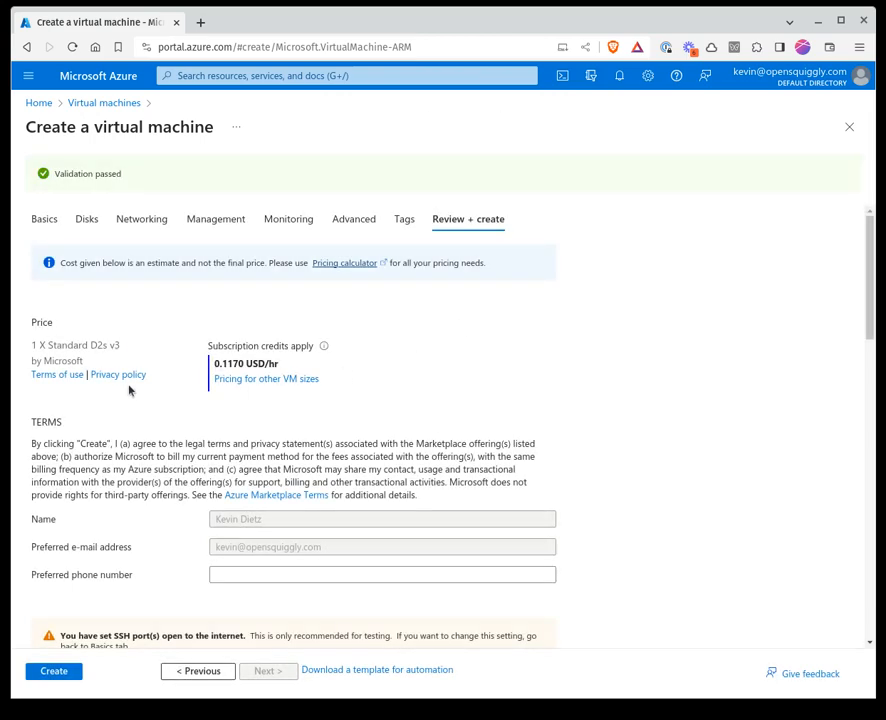
scroll(129, 391, down, 2)
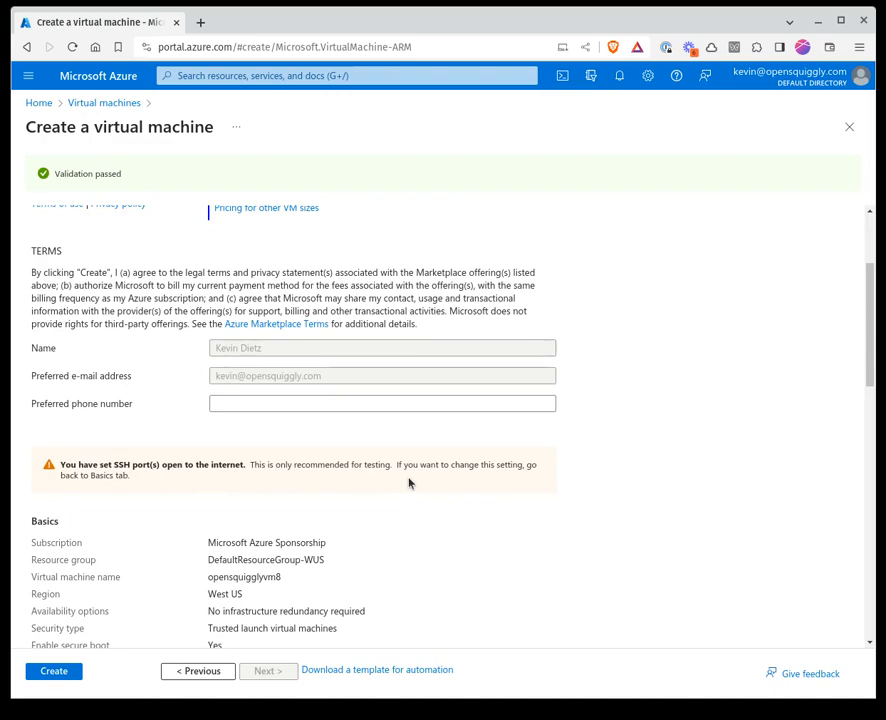
scroll(408, 483, down, 1)
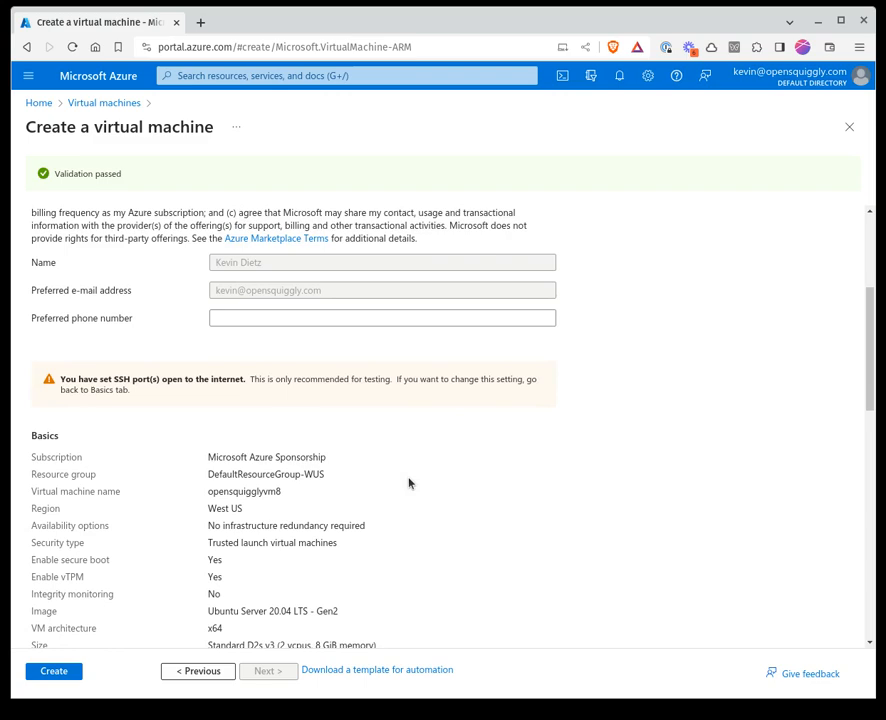
scroll(408, 483, down, 4)
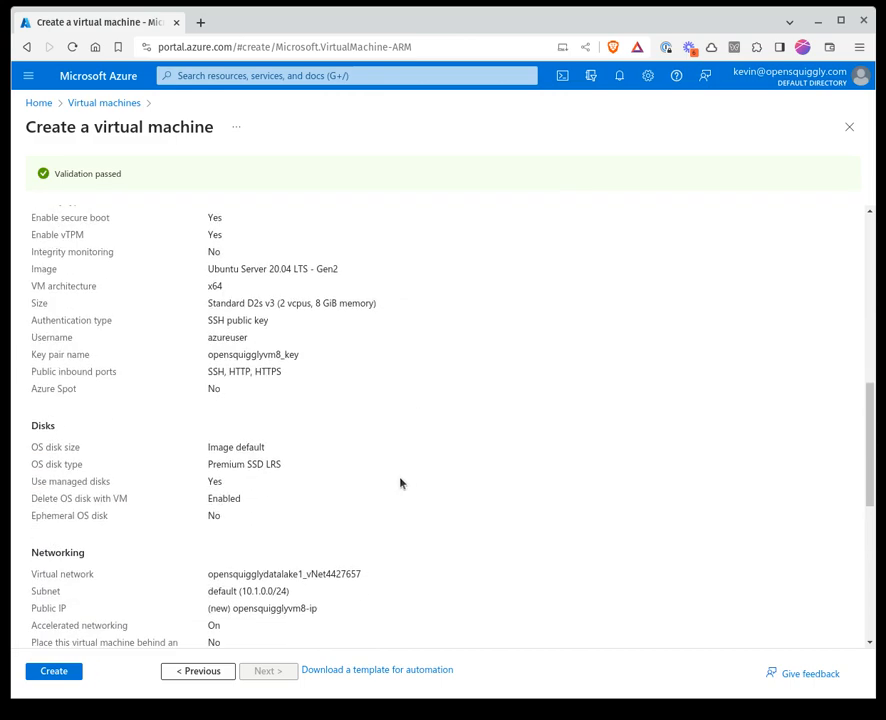
scroll(404, 486, up, 4)
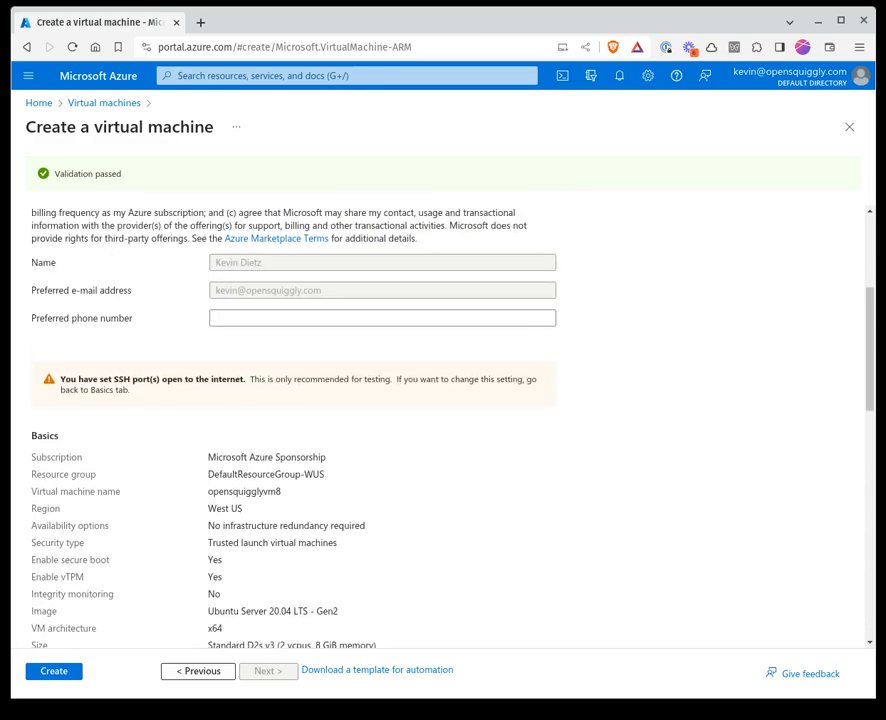
scroll(540, 394, down, 7)
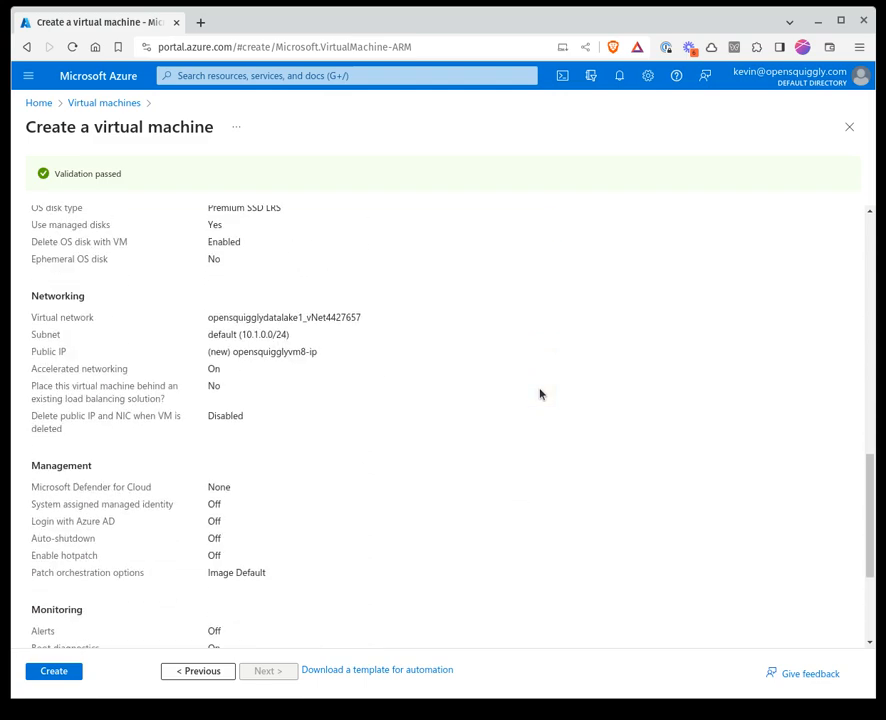
scroll(540, 394, down, 3)
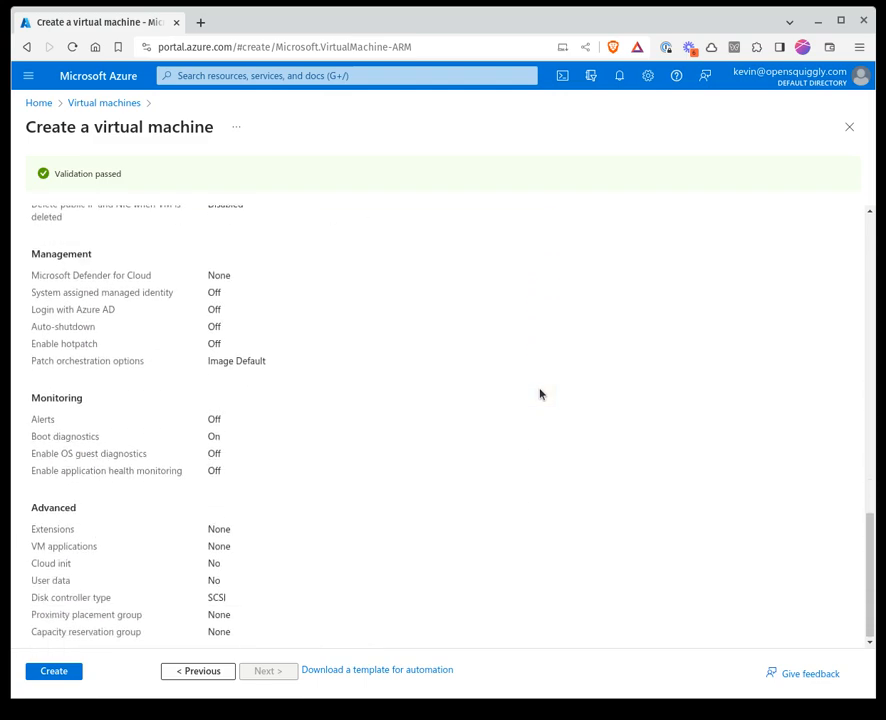
Create the virtual machine, downloading the private key of the newly generated key pair, and open the deployed opensquigglyvm8 resource
click(46, 678)
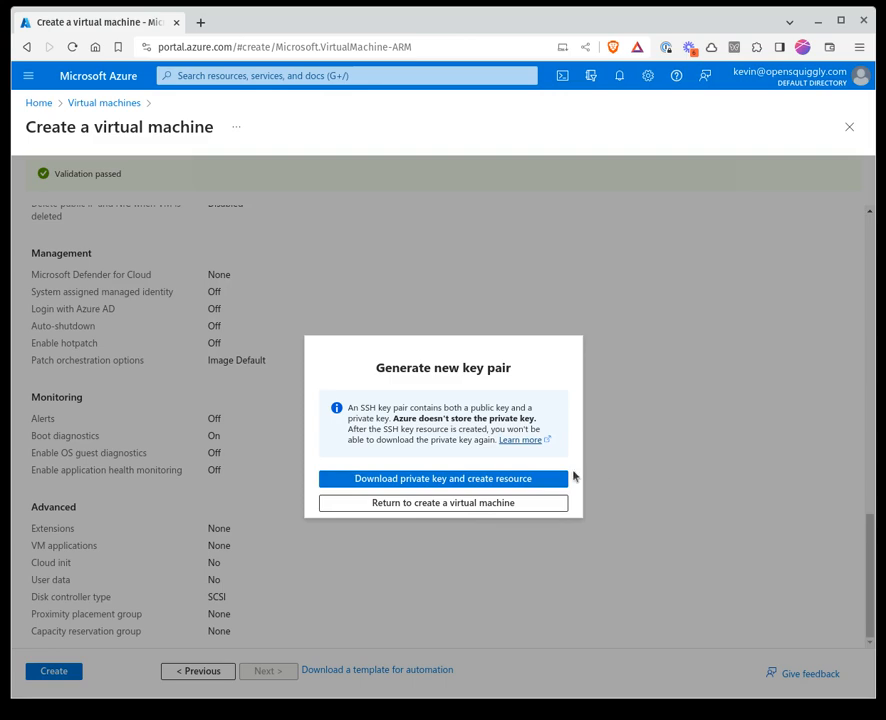
click(430, 480)
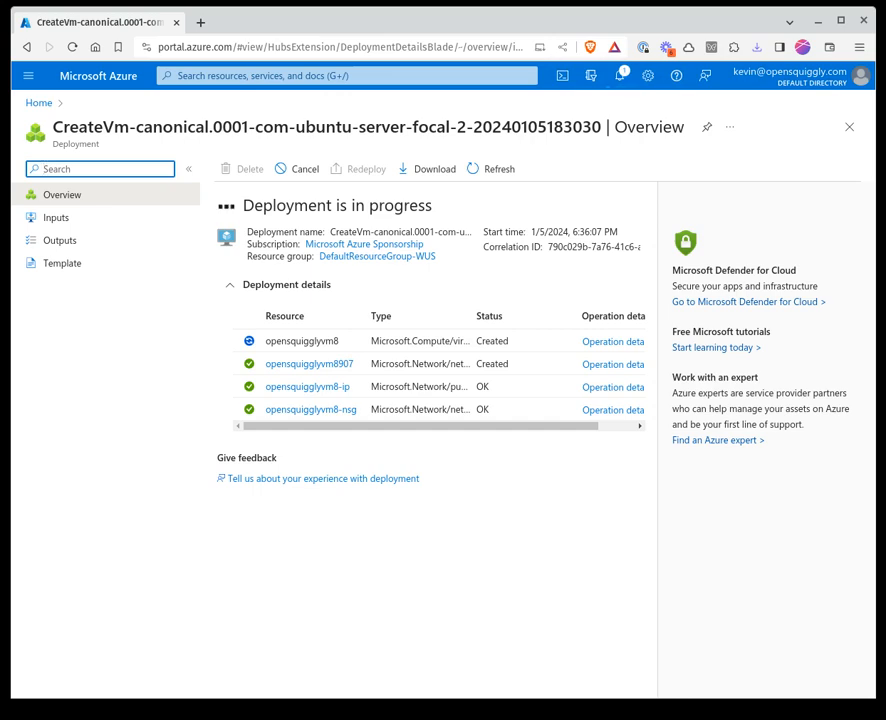
click(677, 177)
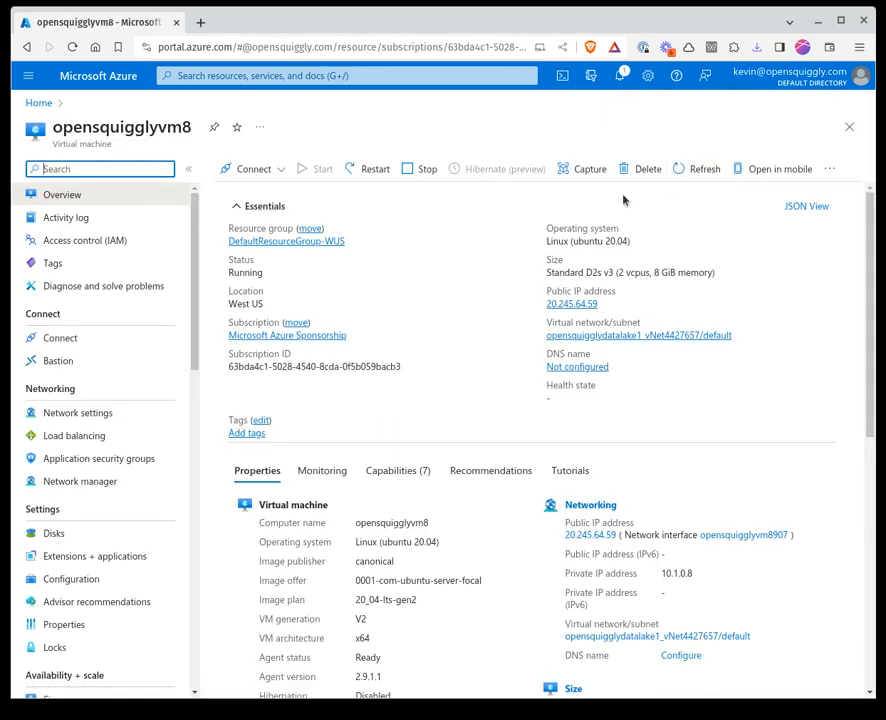
Add a new data disk named opensquigglyvm8_data1 in the virtual machine's disk settings
click(40, 533)
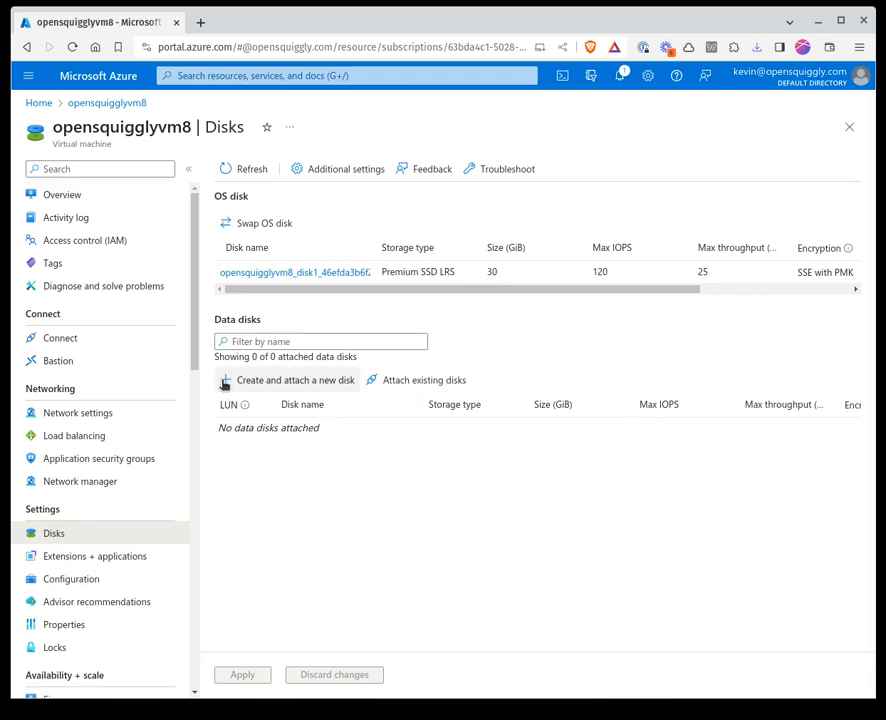
click(225, 384)
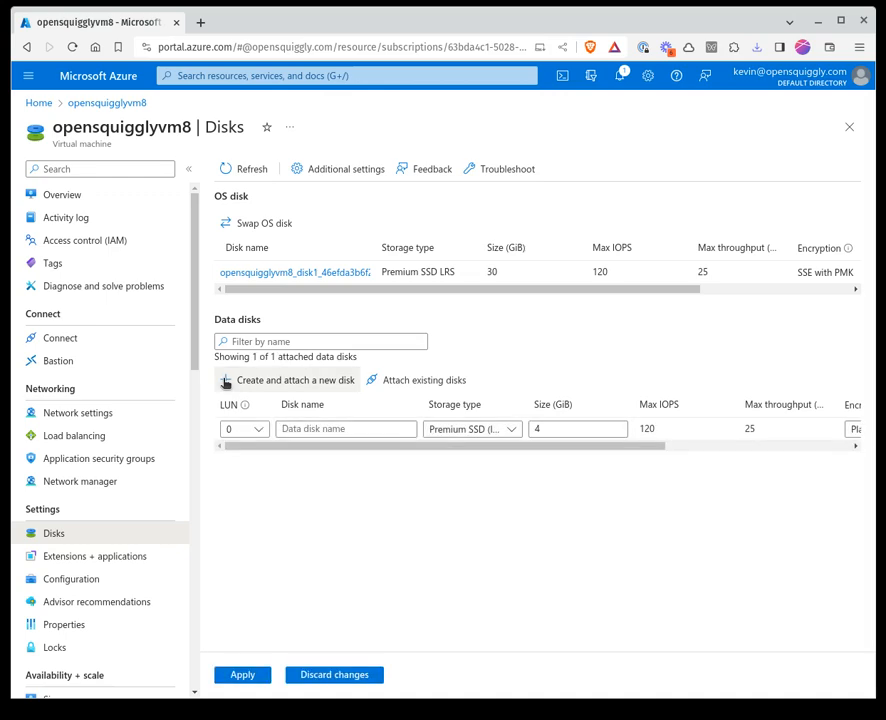
click(292, 429)
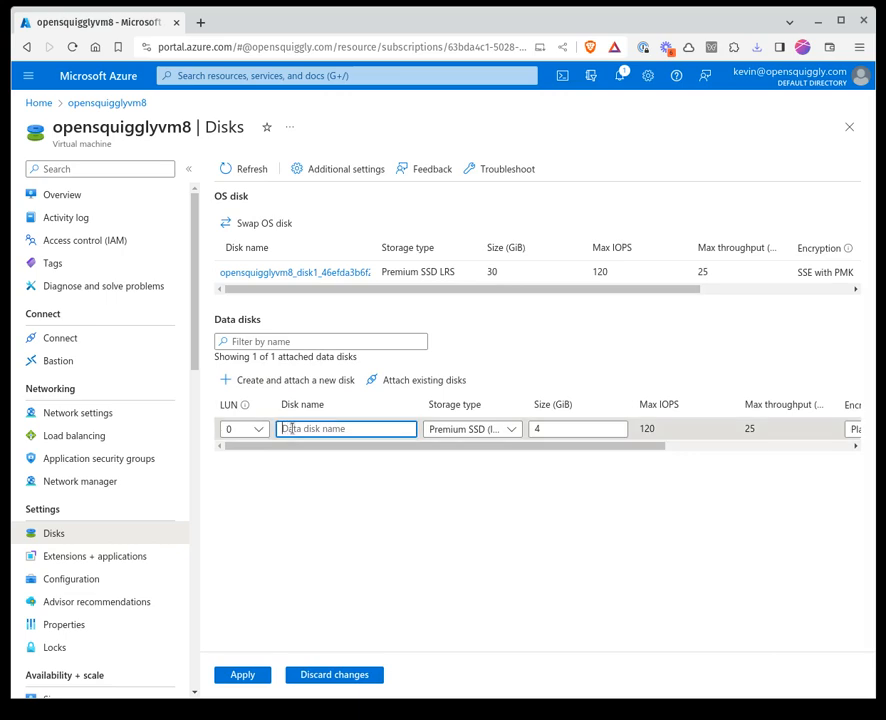
text(opensquigglyvm8_data1)
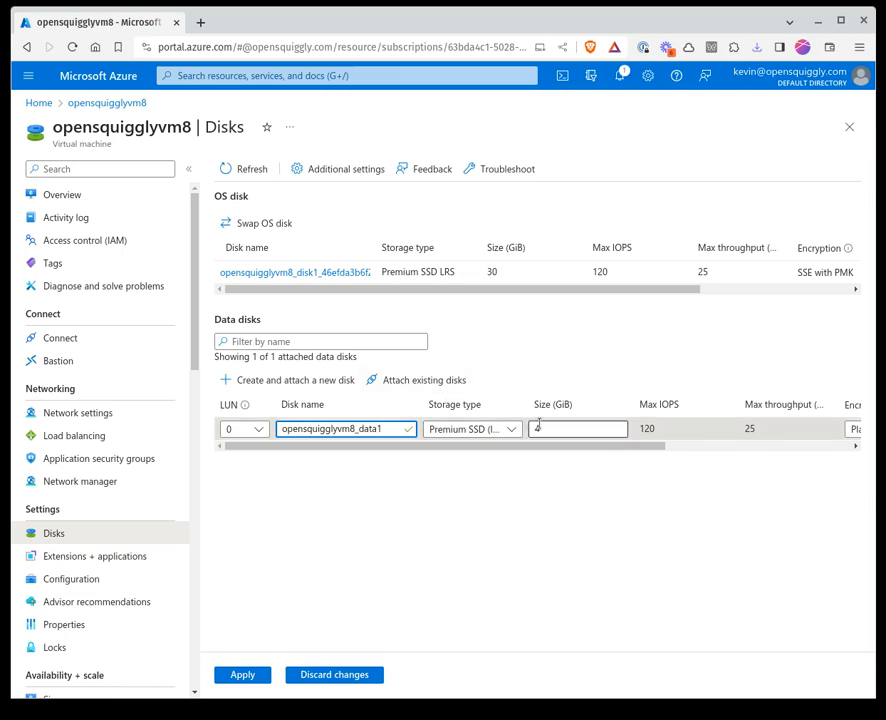
Set the new data disk's size to 30 GiB and apply the disk changes
drag(548, 429, 527, 431)
text(3)
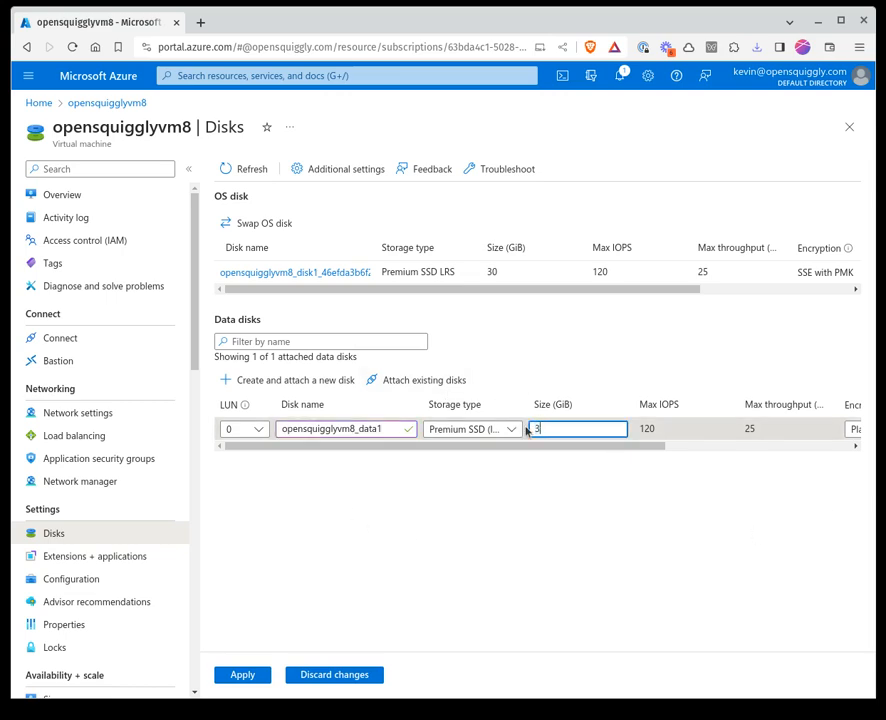
text(0)
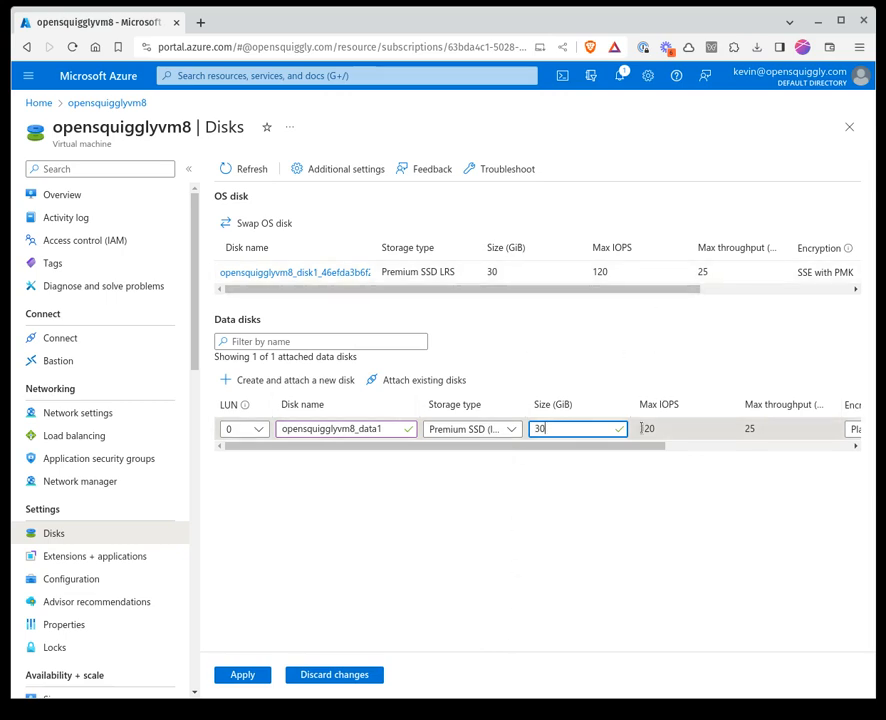
drag(559, 447, 399, 448)
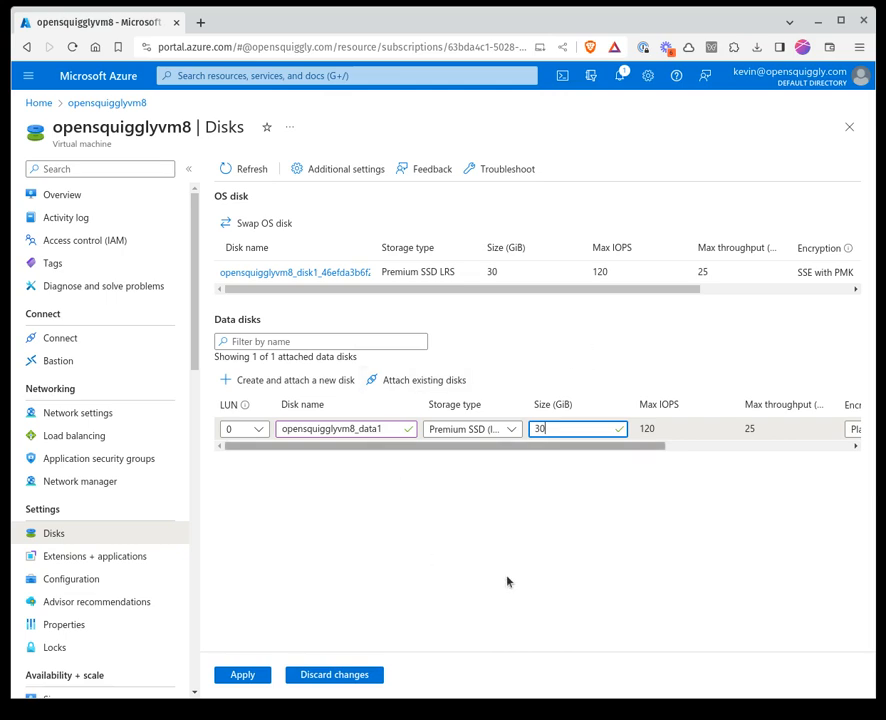
click(238, 675)
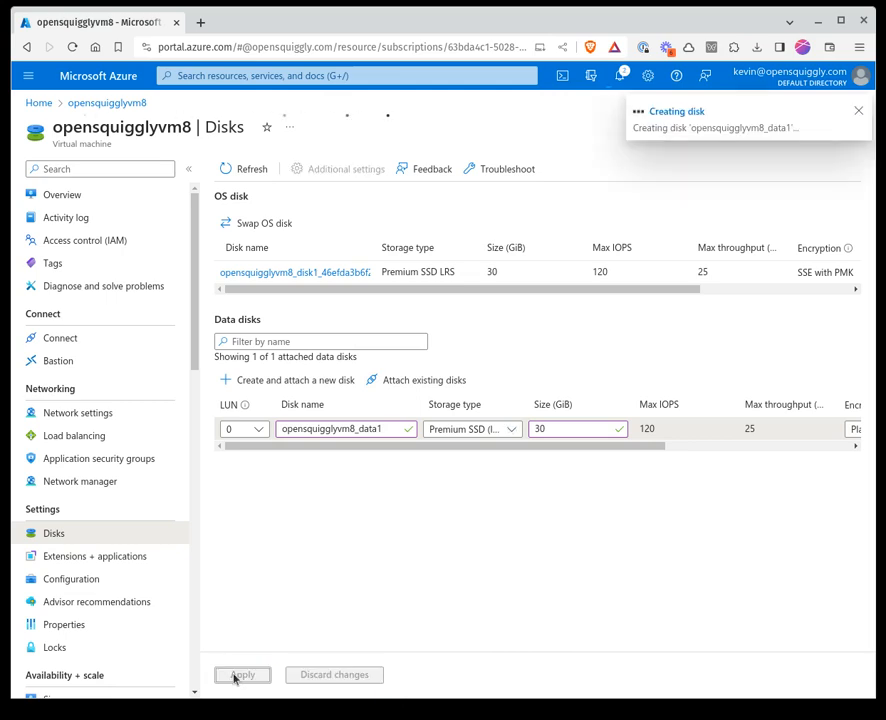